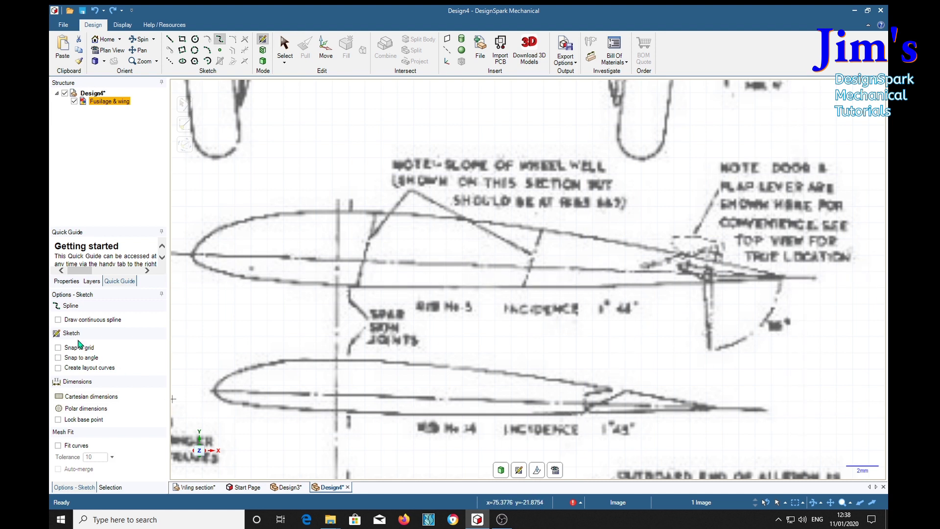
# Trace the rib's upper surface with spline points from the trailing edge to near the nose
pyautogui.click(787, 278)
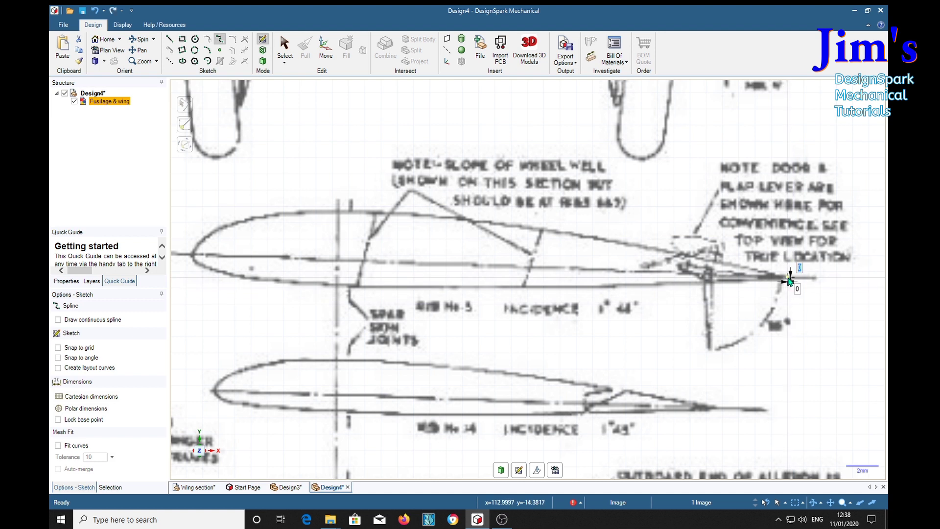
pyautogui.click(640, 247)
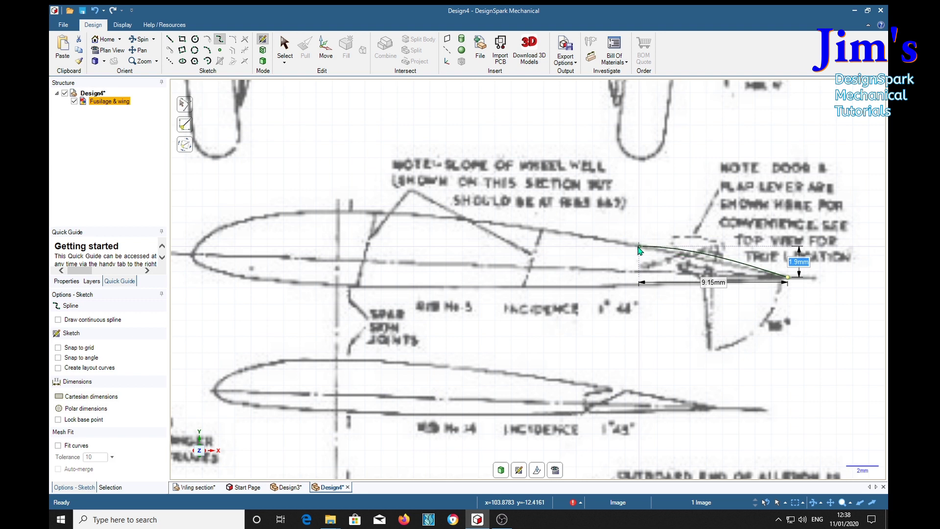
pyautogui.click(503, 226)
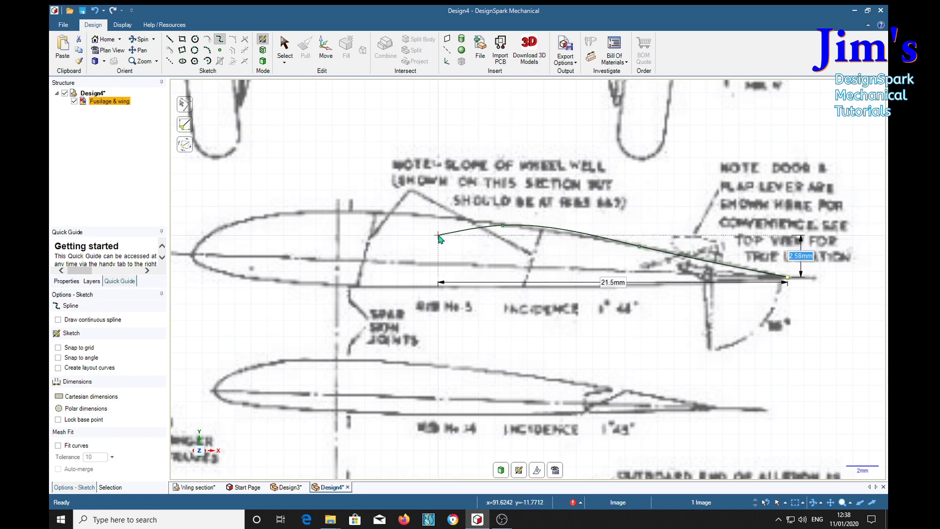
pyautogui.click(386, 215)
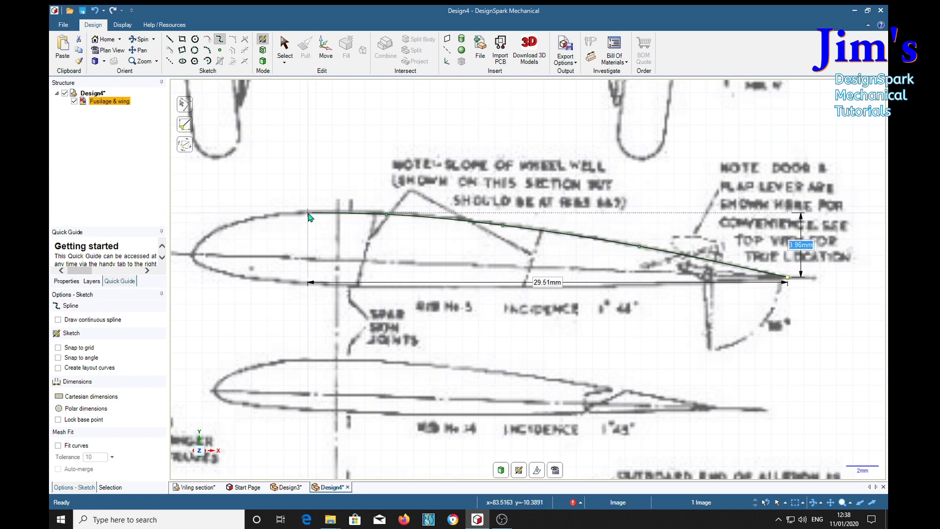
pyautogui.click(308, 213)
pyautogui.click(264, 216)
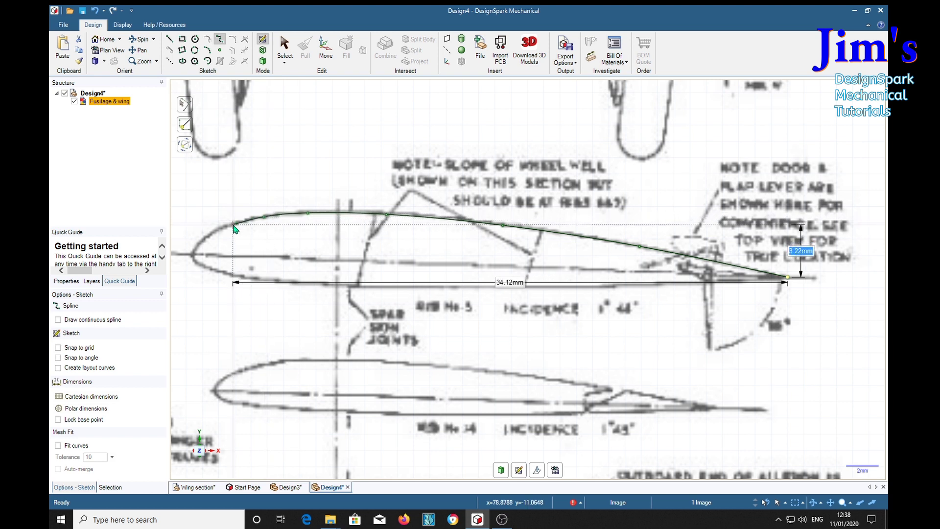
pyautogui.click(234, 226)
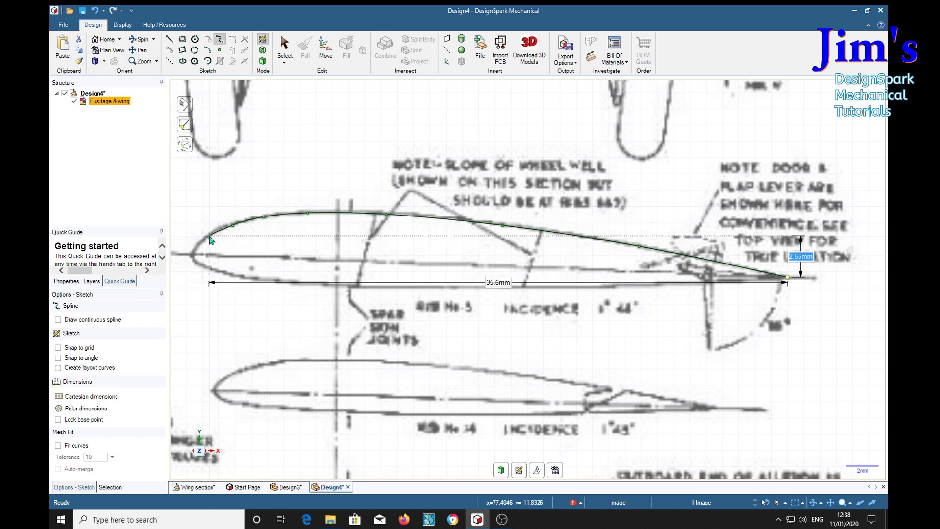
pyautogui.click(211, 238)
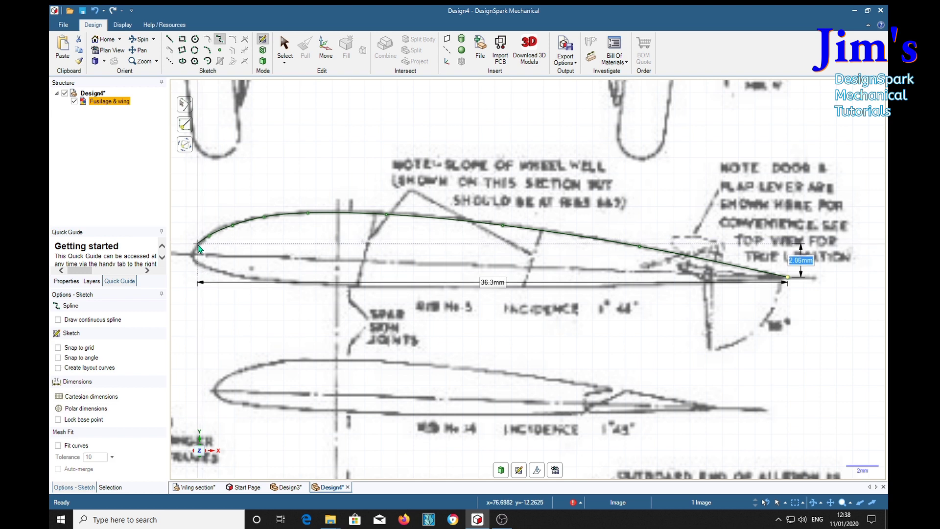
# Zoom in on the nose and place spline points around its tip and lower leading edge
pyautogui.scroll(3, 192, 266)
pyautogui.scroll(2, 192, 269)
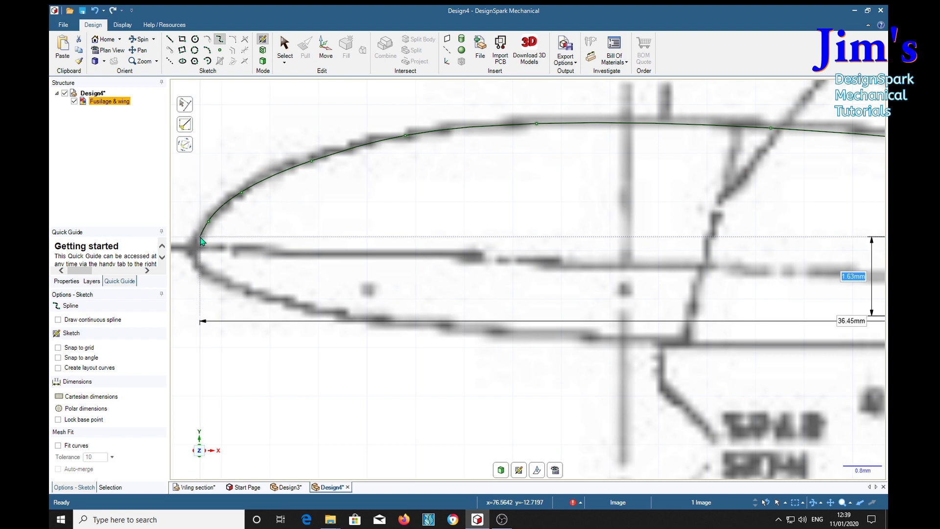
pyautogui.click(200, 238)
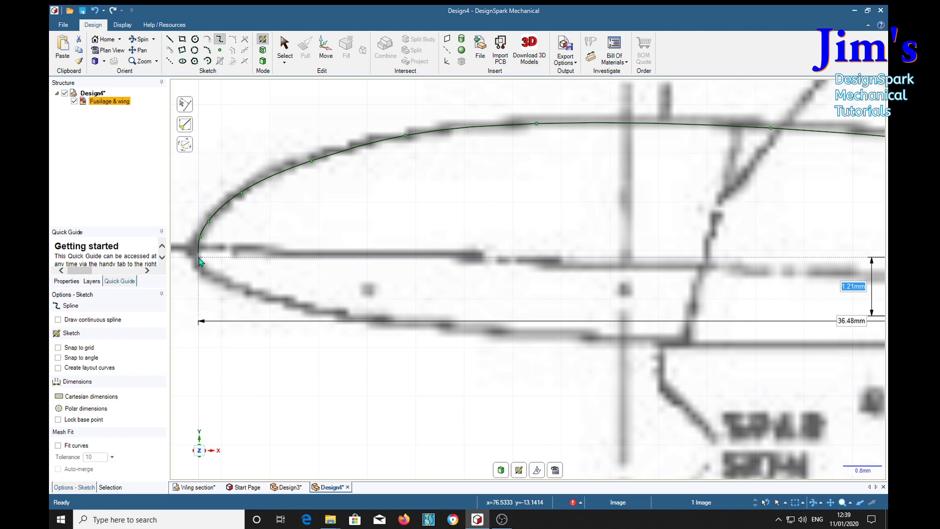
pyautogui.click(199, 257)
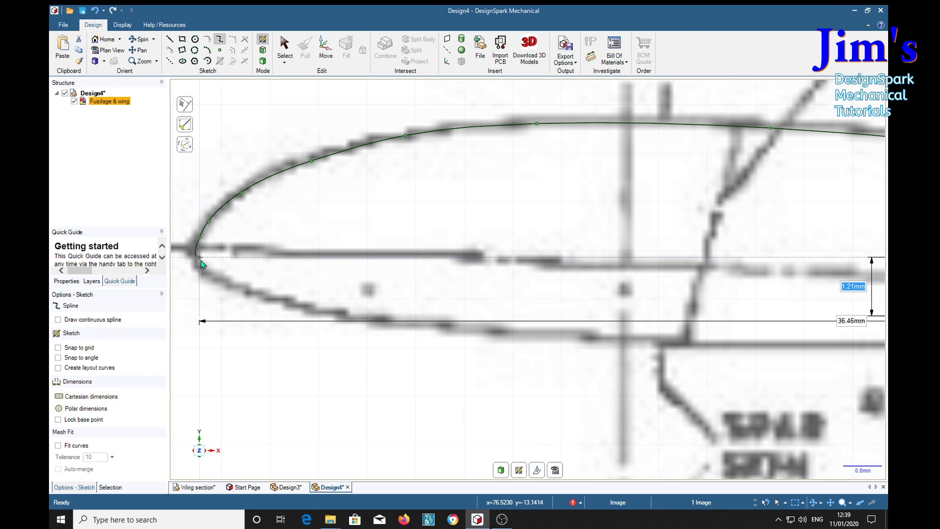
pyautogui.click(223, 276)
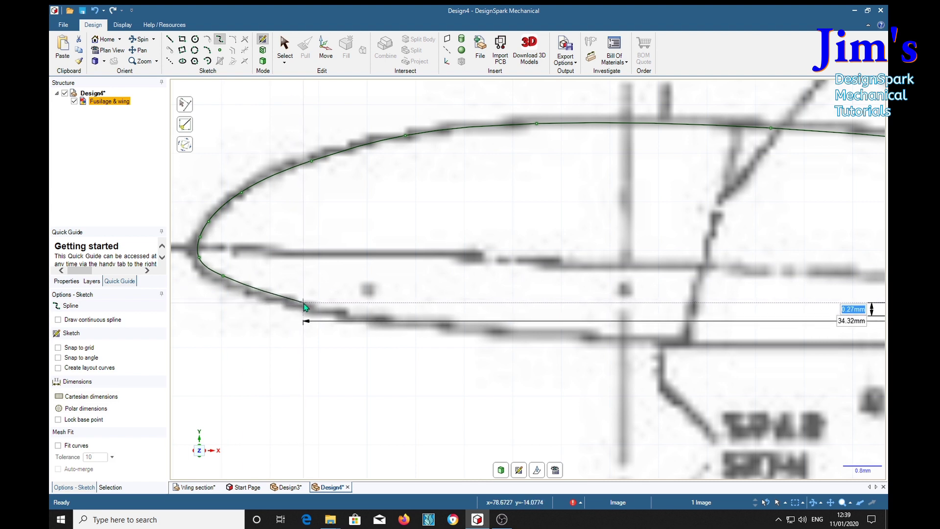
# Continue the spline along the lower surface, panning right to the trailing edge
pyautogui.click(304, 304)
pyautogui.click(489, 325)
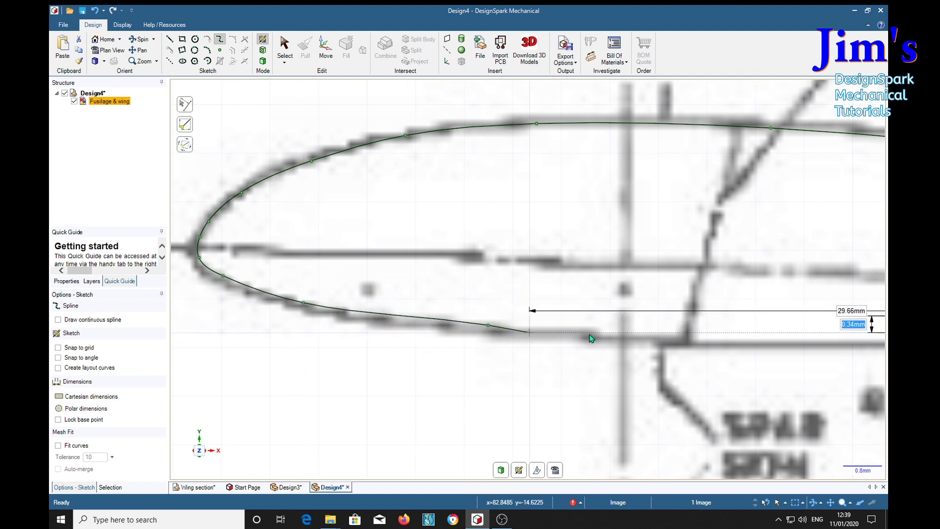
pyautogui.click(733, 341)
pyautogui.keyDown('shift'); pyautogui.moveTo(732, 342); pyautogui.dragTo(276, 340, button='middle'); pyautogui.keyUp('shift')
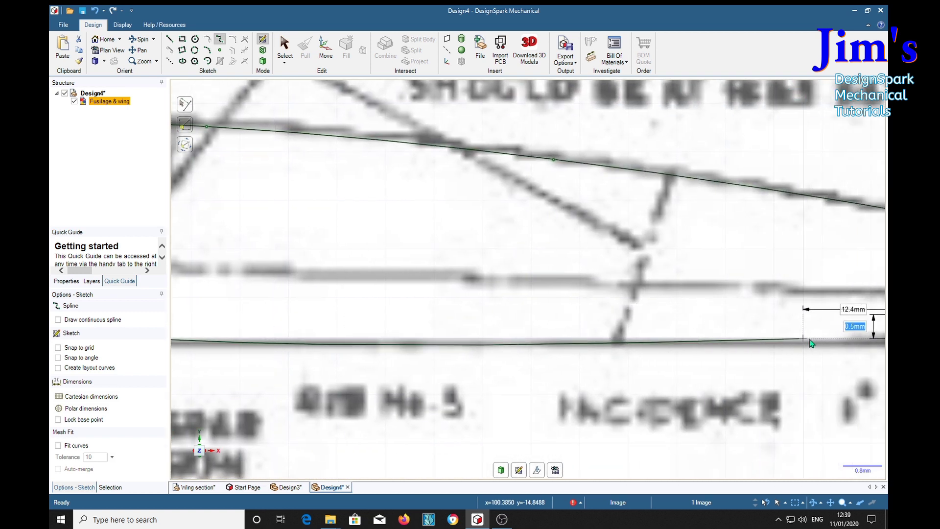
pyautogui.click(840, 343)
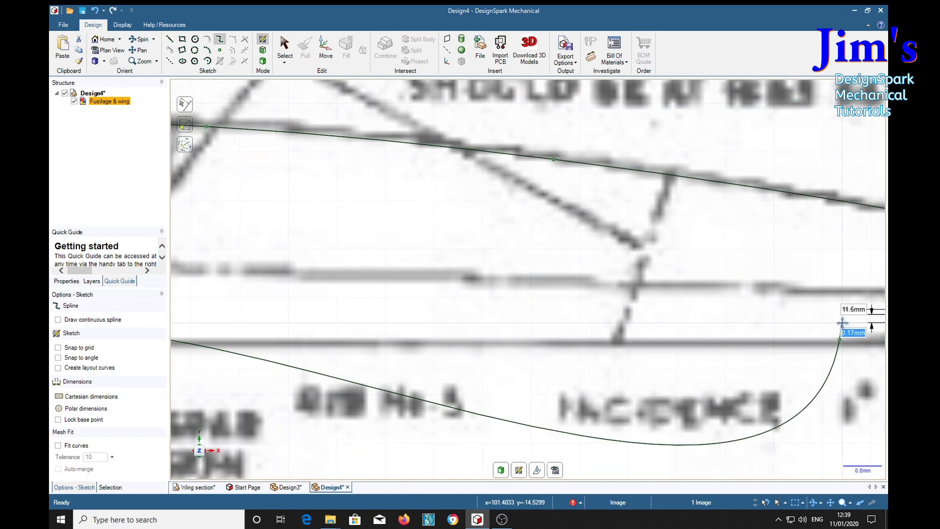
pyautogui.moveTo(856, 315)
pyautogui.keyDown('shift'); pyautogui.mouseDown(button='middle')
pyautogui.moveTo(726, 319)
pyautogui.moveTo(191, 294)
pyautogui.mouseUp(button='middle'); pyautogui.keyUp('shift')
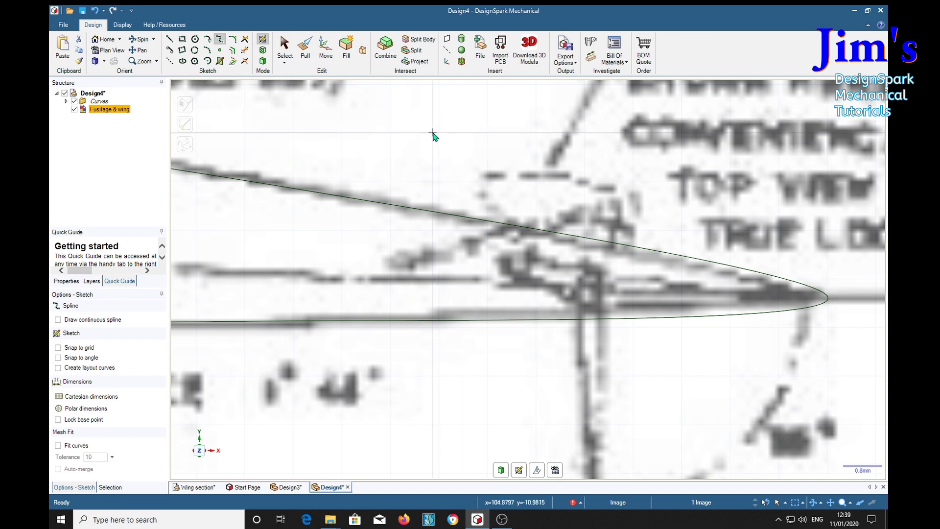
# Select the closed airfoil spline with the Select tool to show its control points
pyautogui.click(284, 49)
pyautogui.click(614, 244)
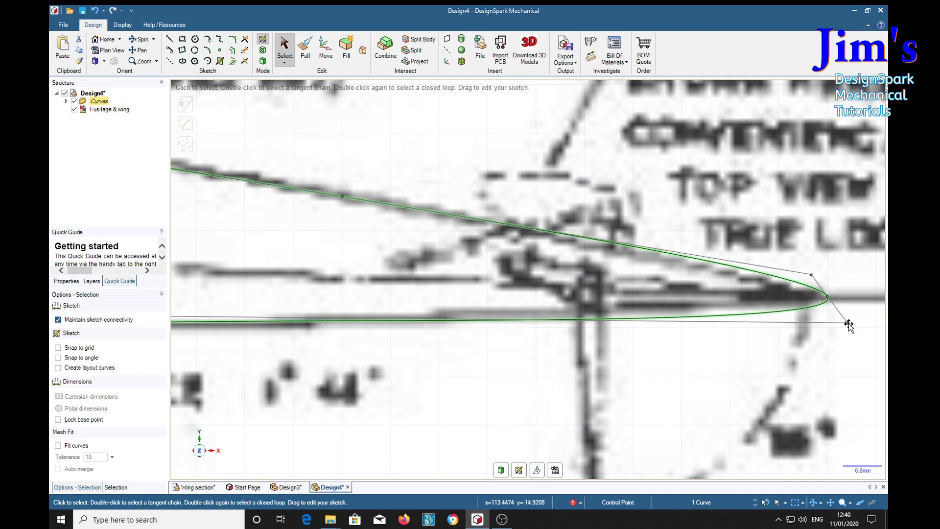
# Pull the lower and upper trailing-edge control points together into one sharp point
pyautogui.moveTo(849, 323); pyautogui.dragTo(778, 300)
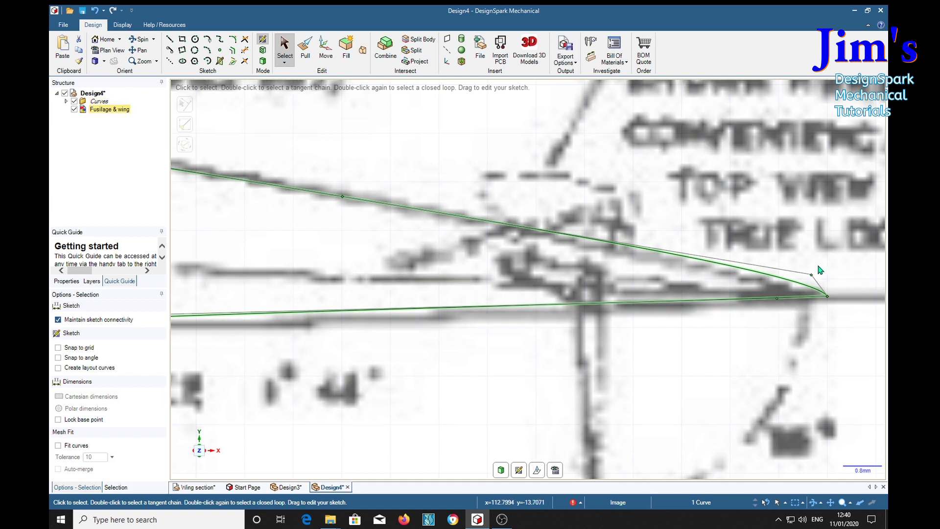
pyautogui.moveTo(813, 276); pyautogui.dragTo(794, 291)
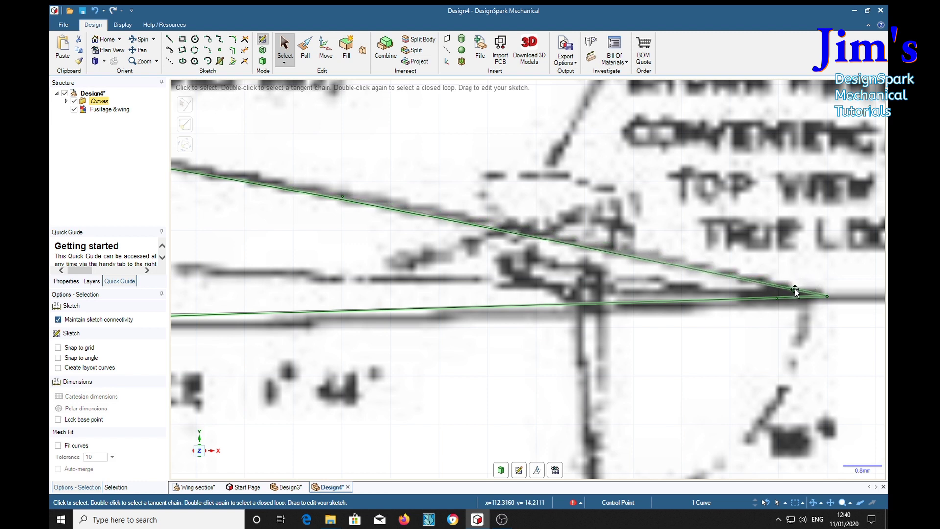
# Zoom out and pan until the whole traced rib No. 5 spline is in view
pyautogui.scroll(5, 859, 269)
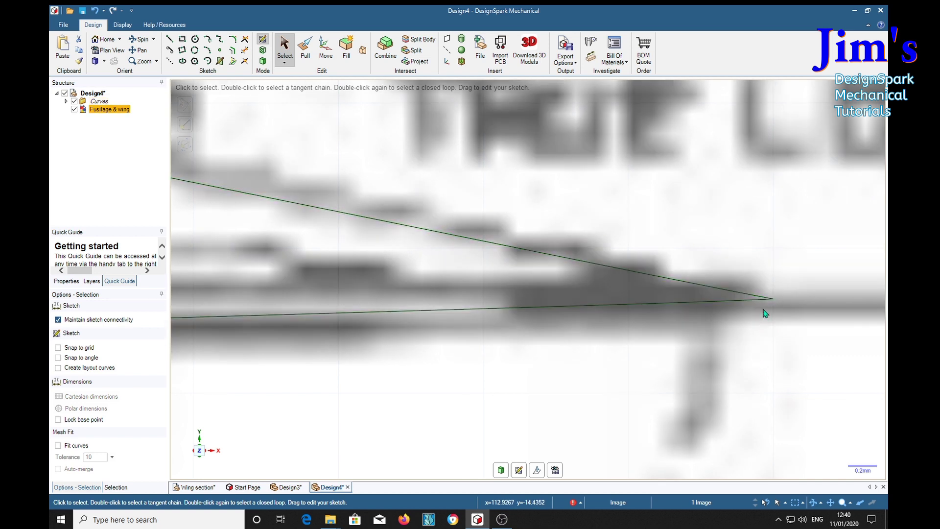
pyautogui.scroll(-4, 509, 396)
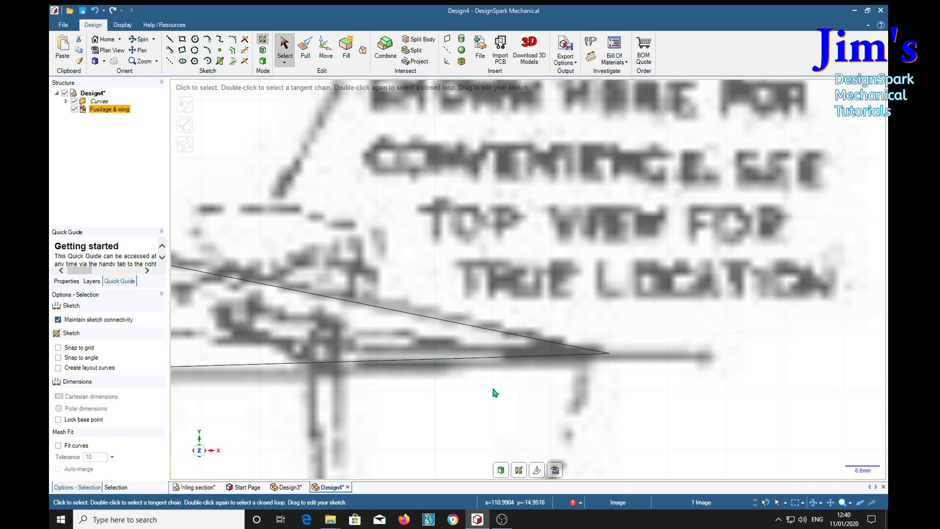
pyautogui.scroll(-1, 722, 346)
pyautogui.scroll(-1, 678, 394)
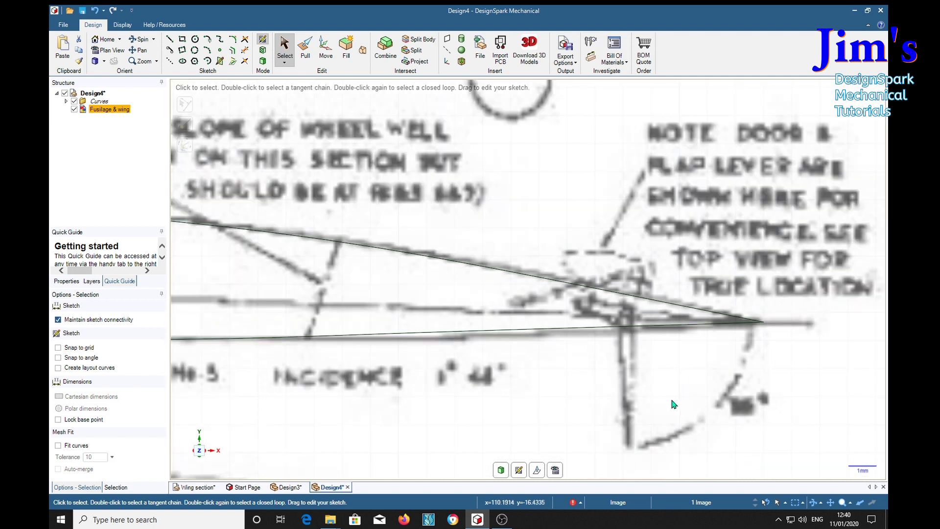
pyautogui.scroll(-1, 593, 392)
pyautogui.moveTo(563, 400)
pyautogui.keyDown('shift'); pyautogui.mouseDown(button='middle')
pyautogui.moveTo(672, 377)
pyautogui.moveTo(746, 388)
pyautogui.moveTo(783, 367)
pyautogui.mouseUp(button='middle'); pyautogui.keyUp('shift')
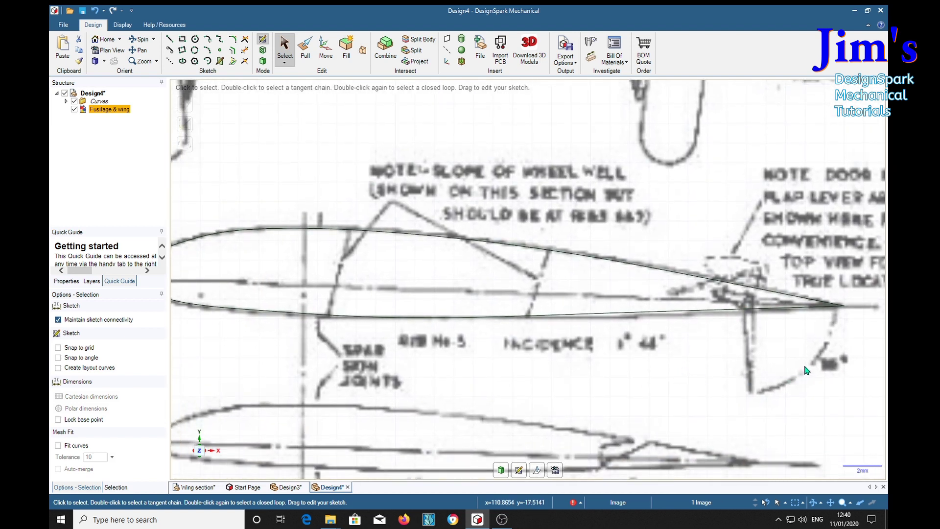
pyautogui.scroll(-1, 806, 371)
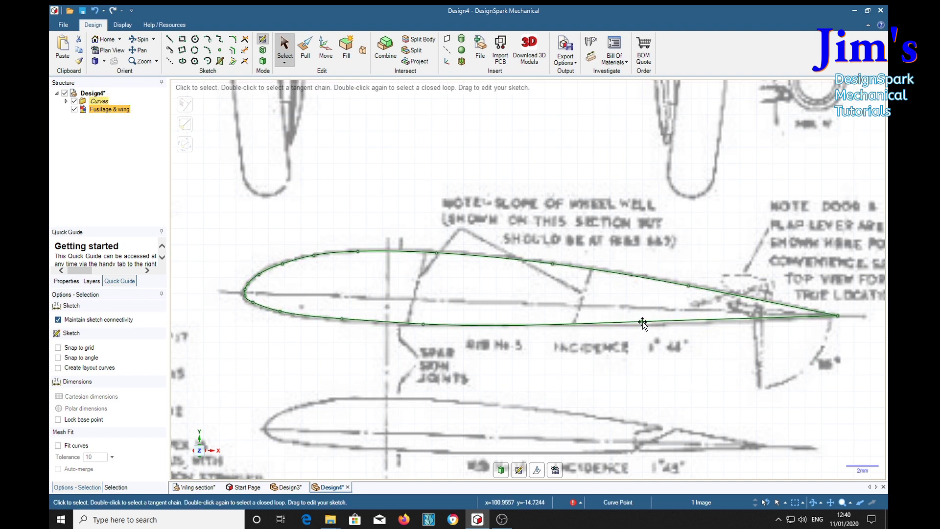
# Move the lower-edge spline point near the trailing edge about 0.2 mm downward
pyautogui.click(641, 322)
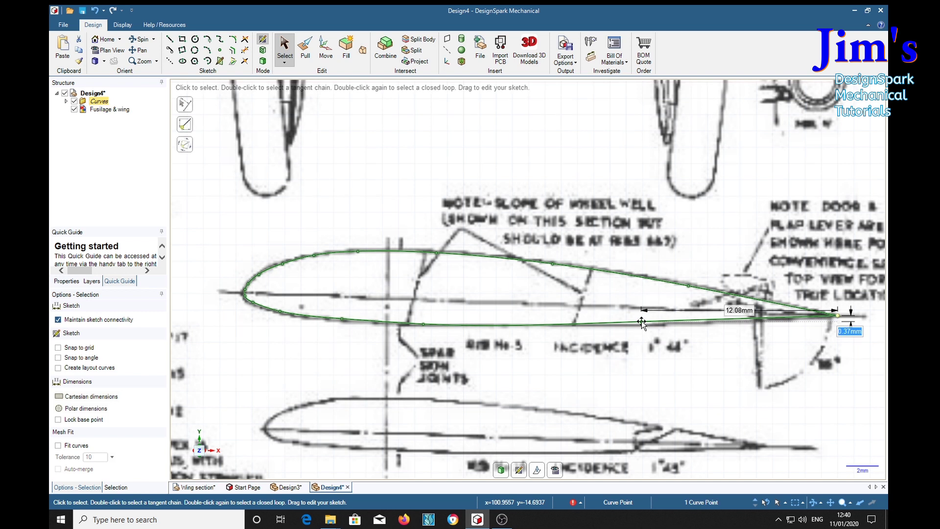
pyautogui.press('m')
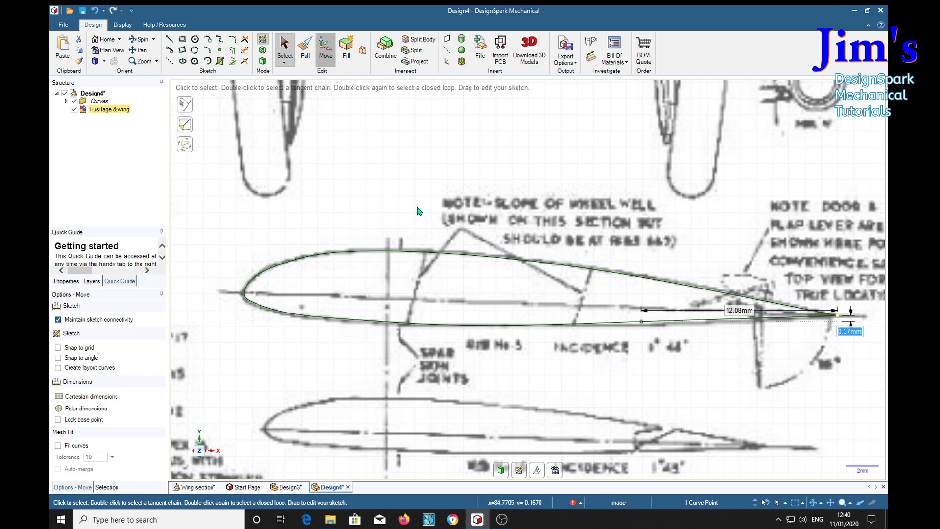
pyautogui.moveTo(640, 281); pyautogui.dragTo(640, 284)
pyautogui.click(752, 327)
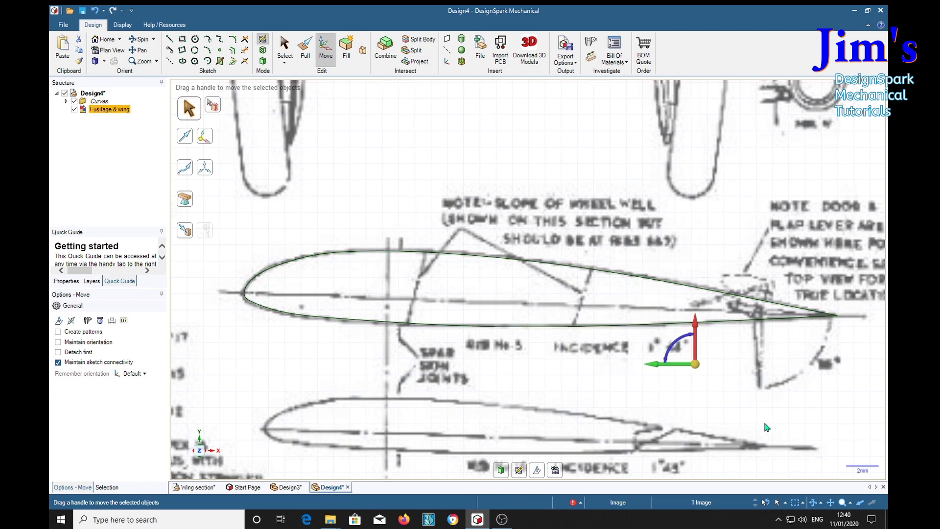
# Move the handle onto another lower-edge control point, then clear the selection and zoom out
pyautogui.click(686, 239)
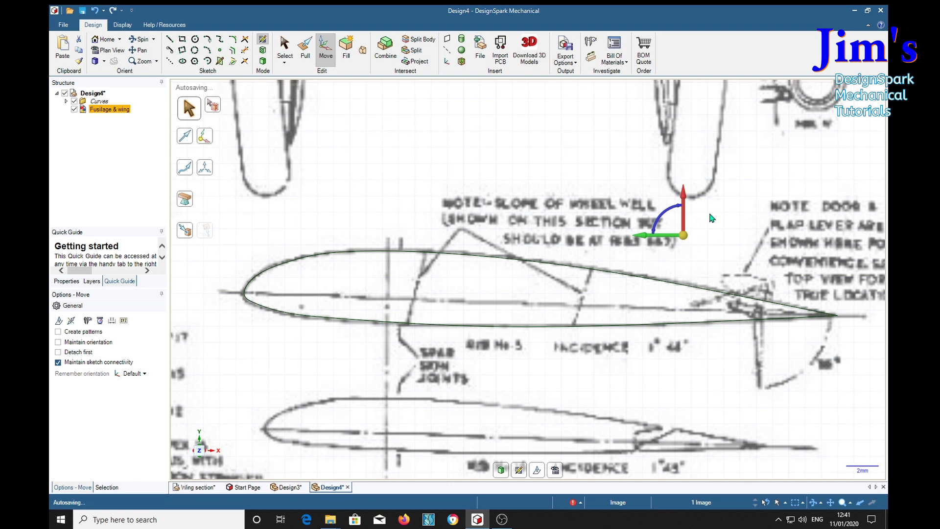
pyautogui.click(618, 327)
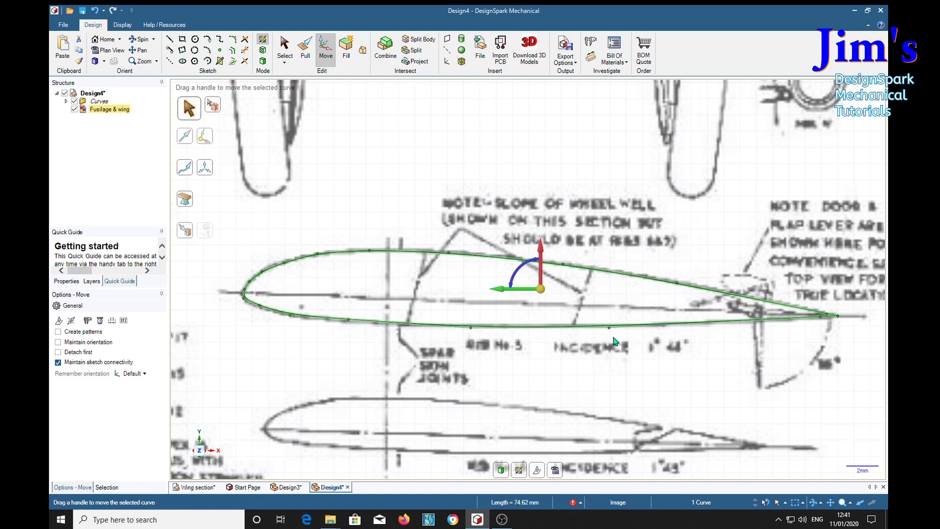
pyautogui.scroll(2, 614, 341)
pyautogui.scroll(3, 615, 338)
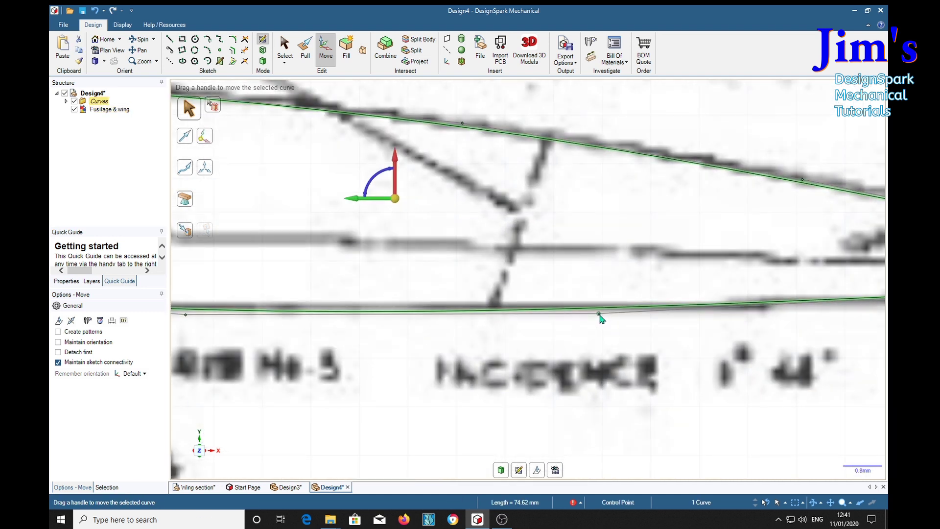
pyautogui.click(599, 317)
pyautogui.press('Escape')
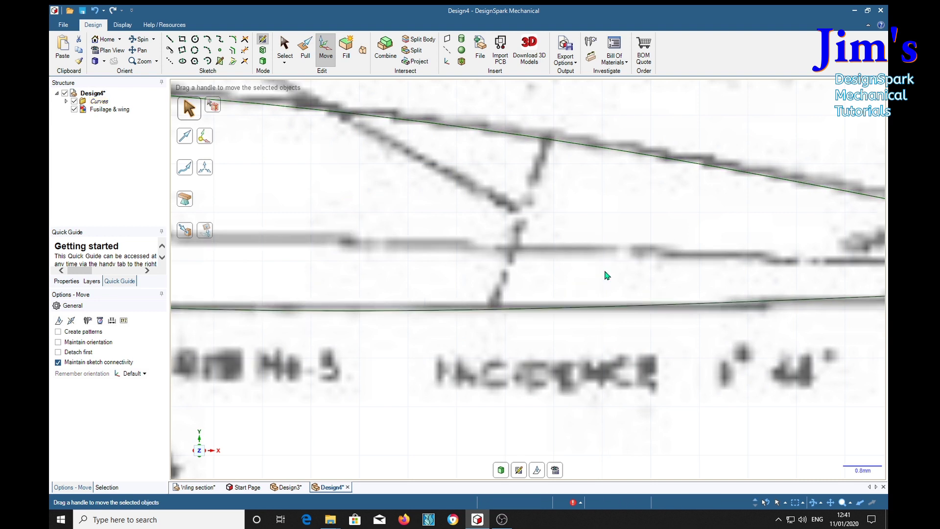
pyautogui.scroll(-5, 699, 397)
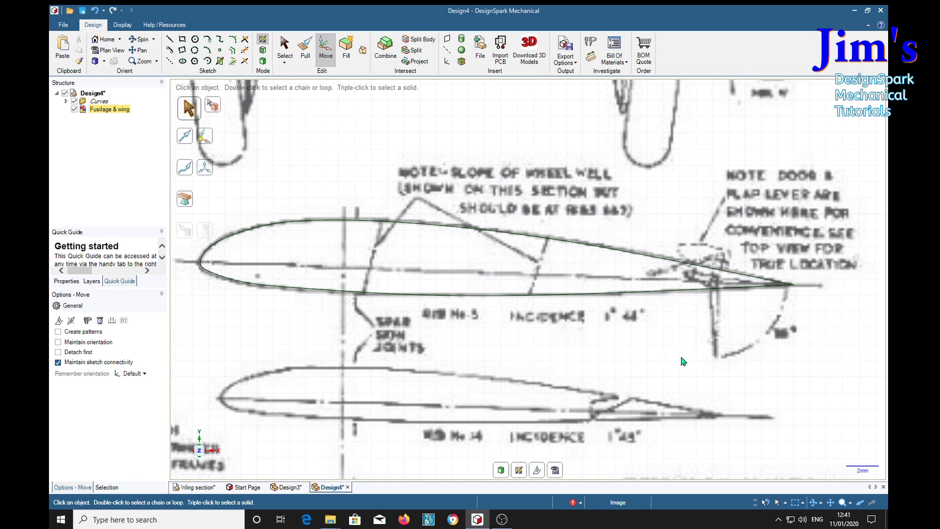
pyautogui.scroll(-2, 795, 349)
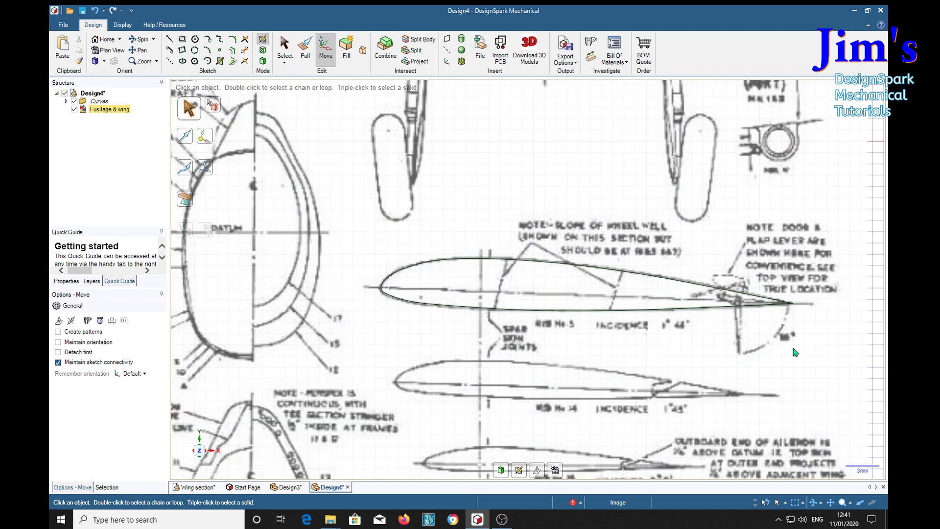
pyautogui.keyDown('shift'); pyautogui.moveTo(787, 359); pyautogui.dragTo(712, 372, button='middle'); pyautogui.keyUp('shift')
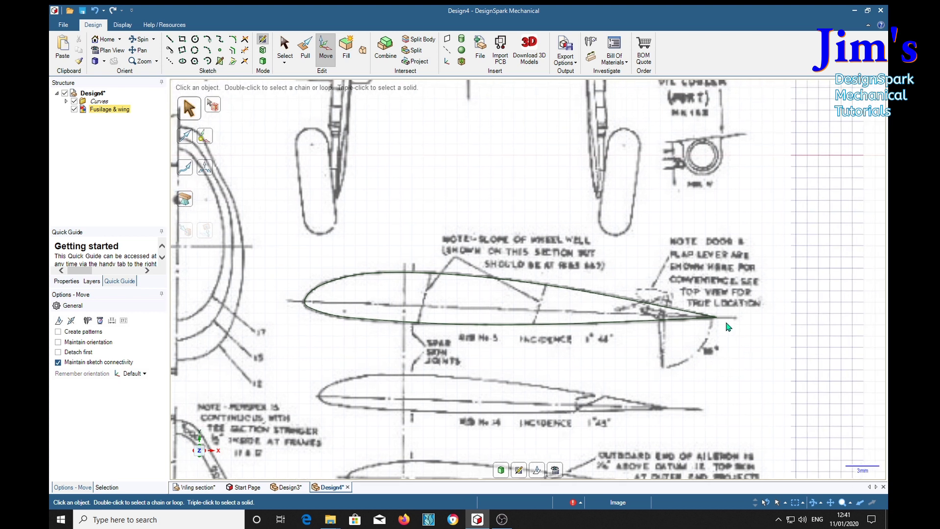
pyautogui.click(717, 319)
pyautogui.click(720, 348)
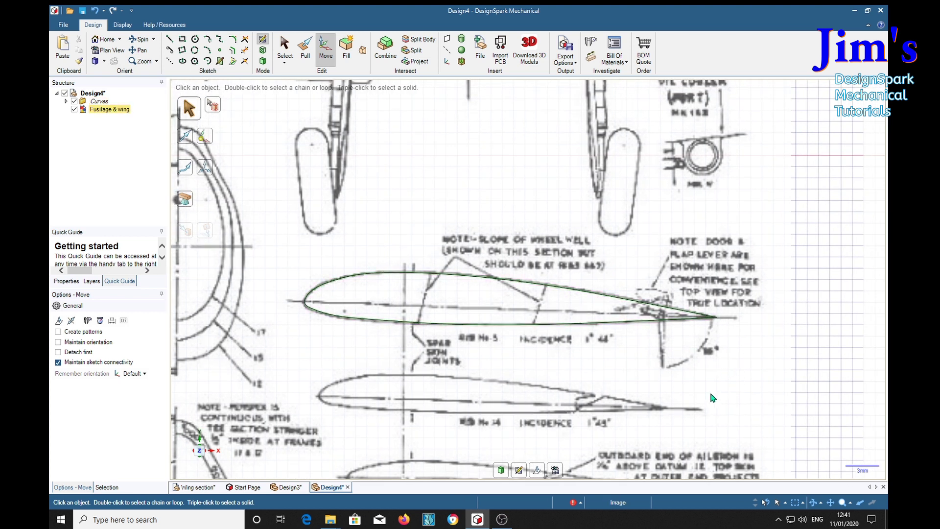